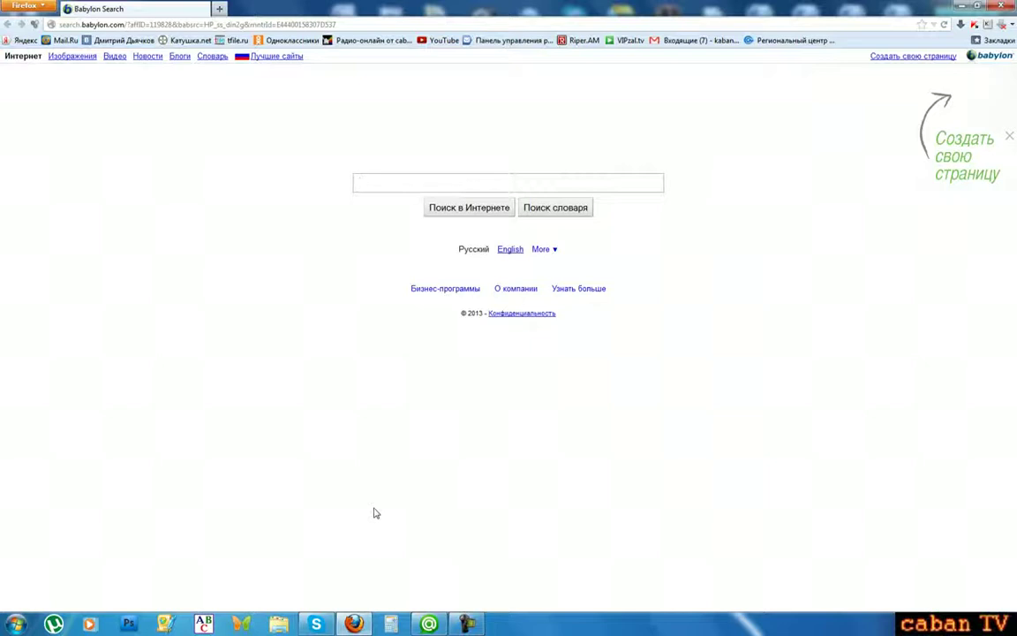
- Load the Yandex page and set it as the browser's home page in place of Babylon Search
left_click(24, 40)
left_click(3, 5)
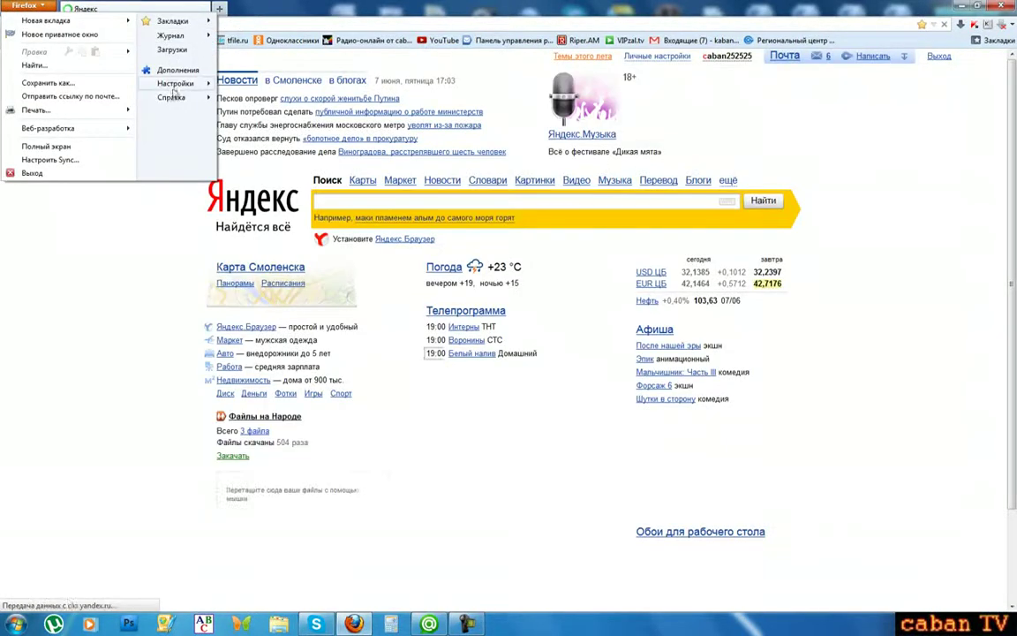
key("Escape")
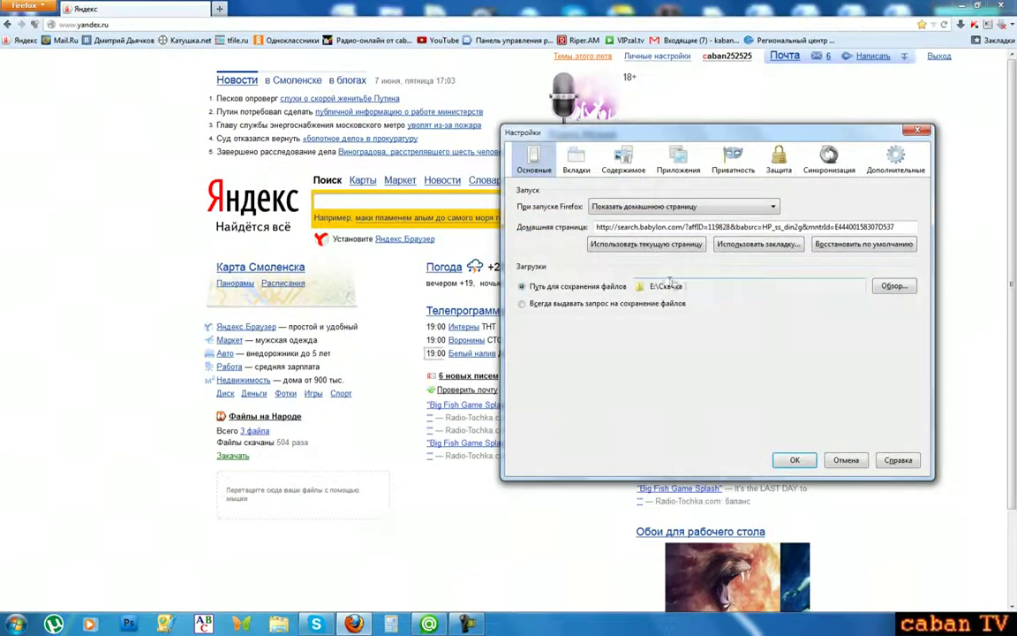
left_click(646, 244)
key("Return")
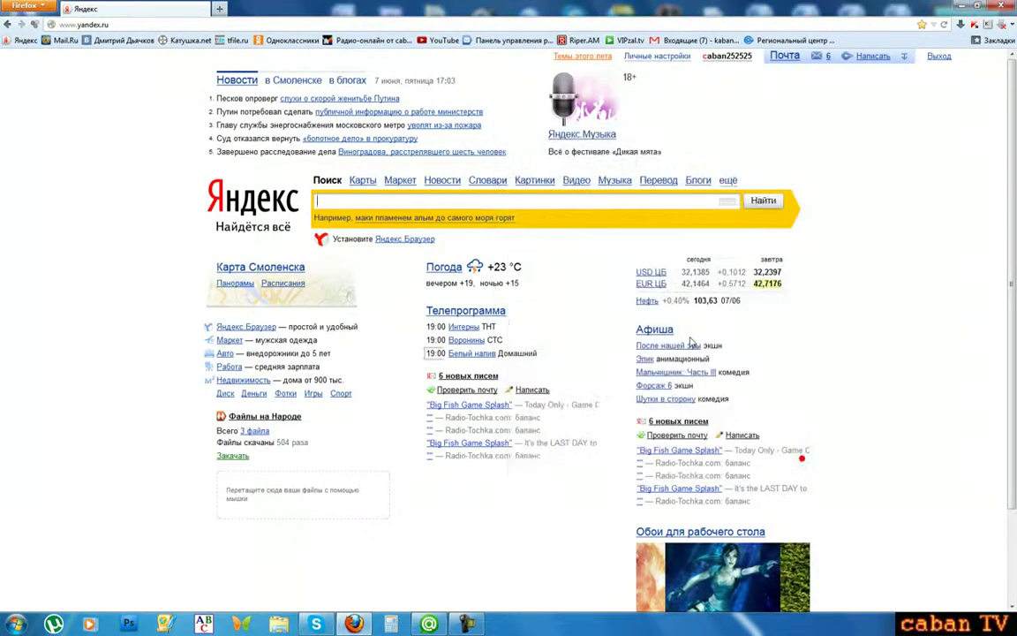
- Review the browser's installed extensions for unwanted add-ons and close the add-ons manager
left_click(22, 5)
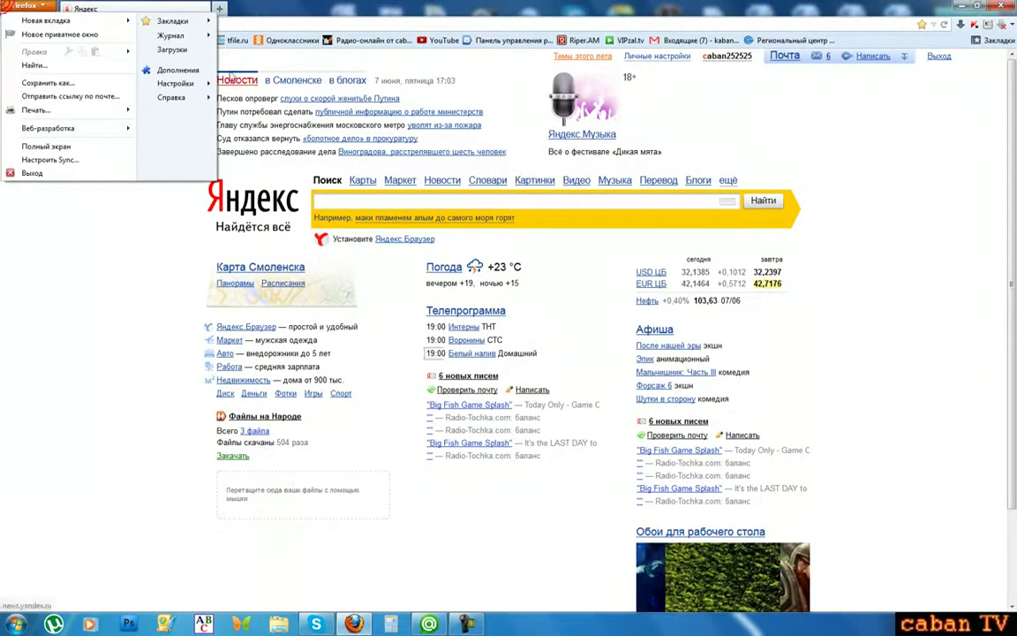
key("Escape")
key("ctrl+shift+a")
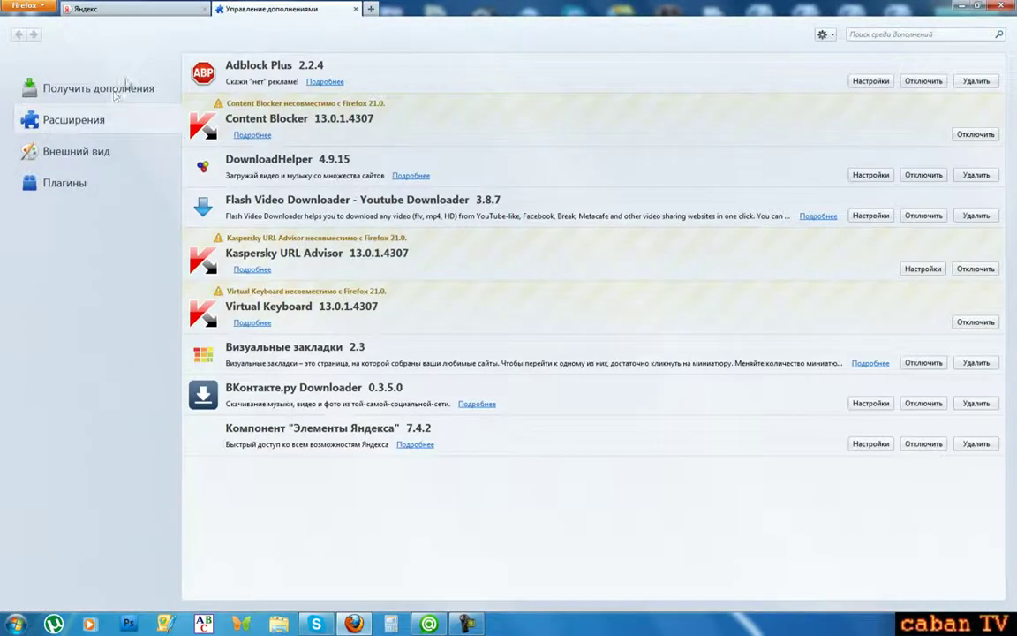
left_click(356, 11)
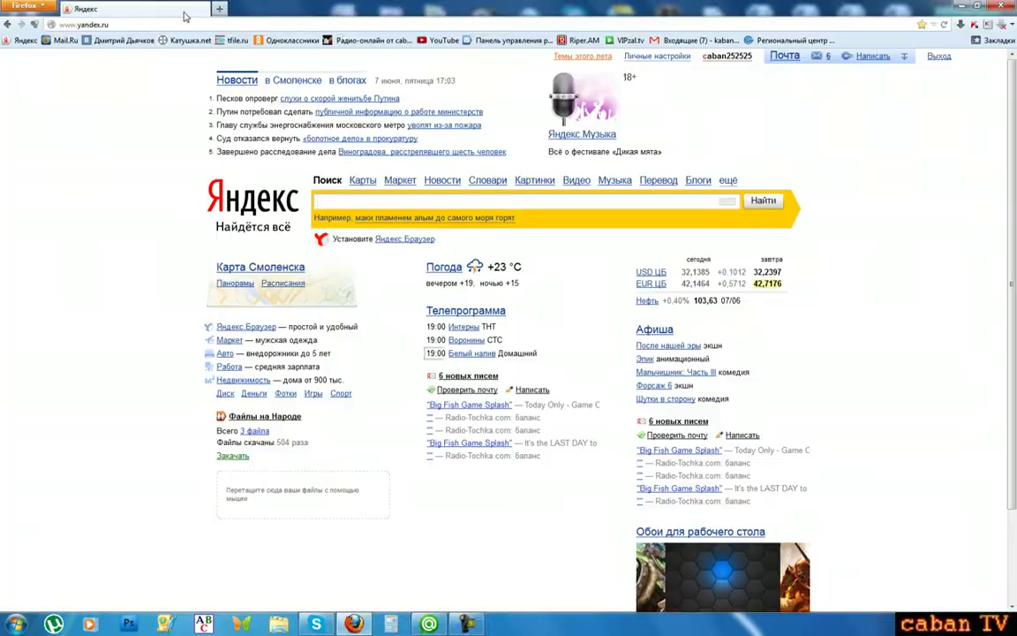
- Leave the browser, open the Windows Control Panel's list of installed programs and enlarge its window
key("super+d")
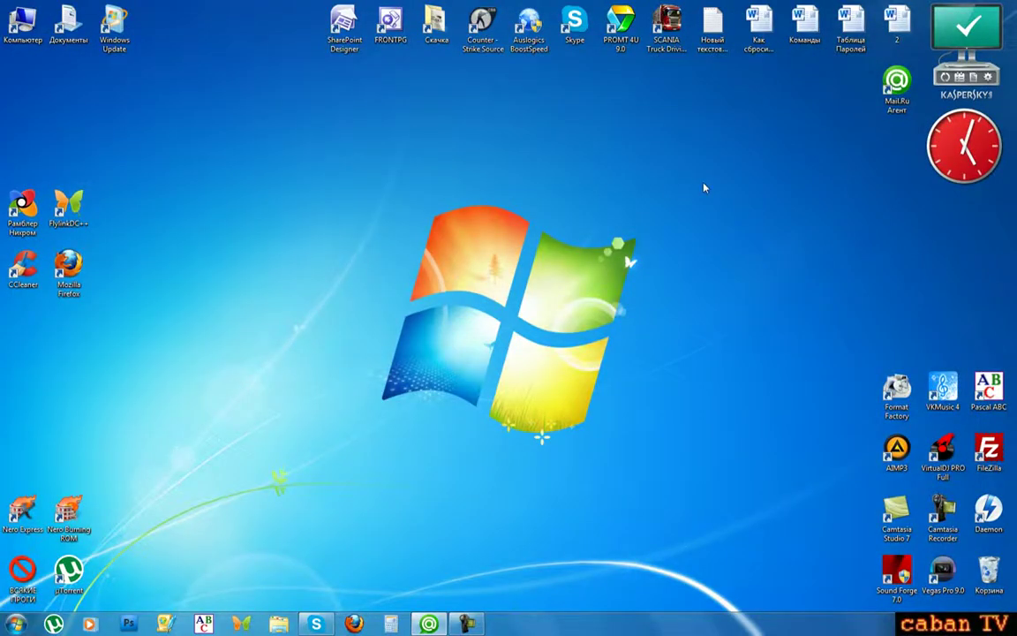
key("super")
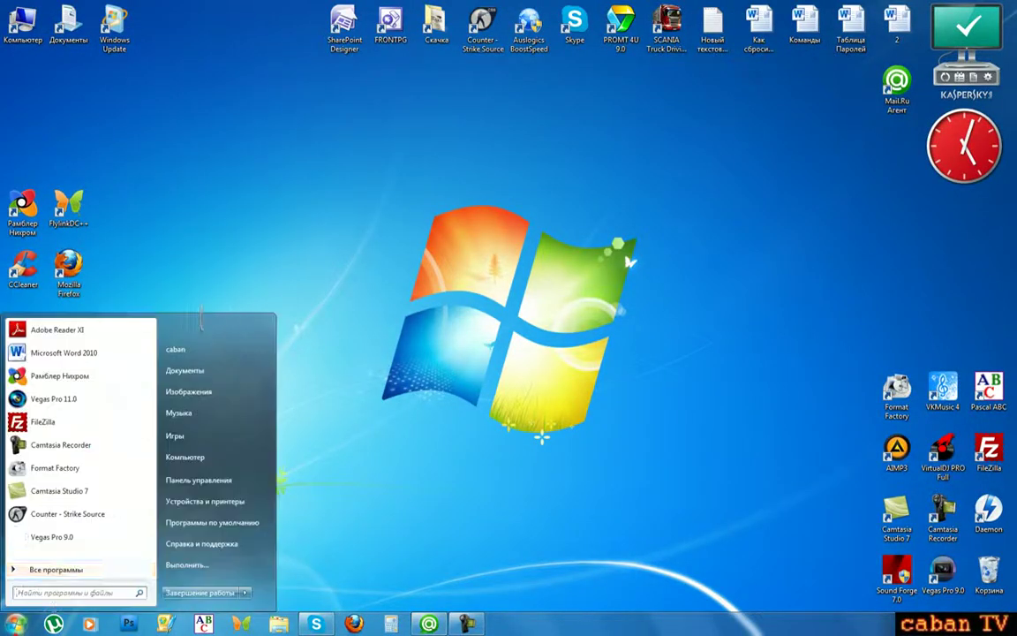
key("super")
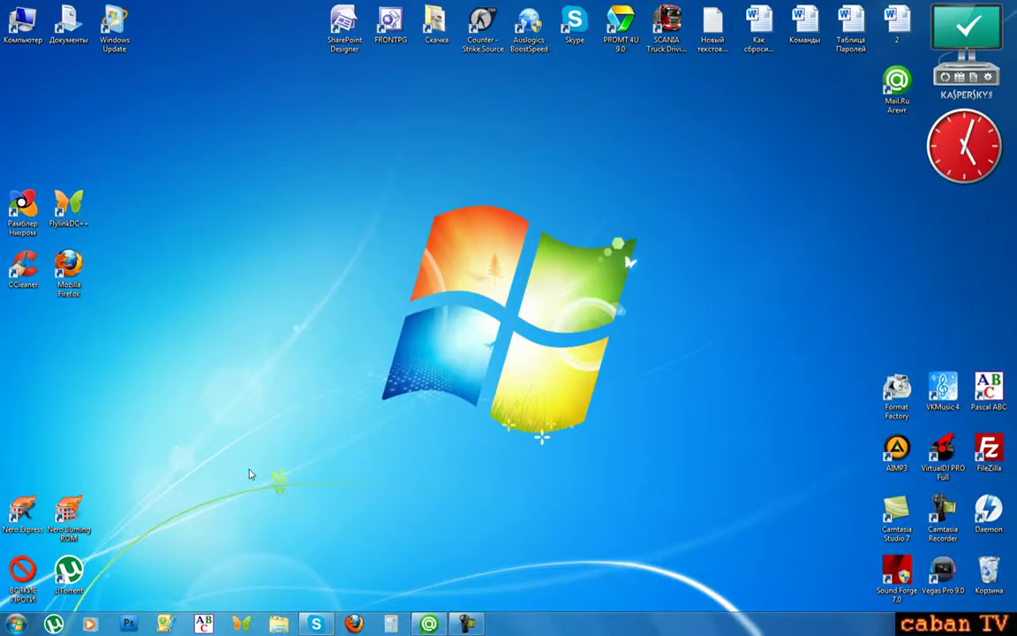
left_click_drag(349, 91, 585, 108)
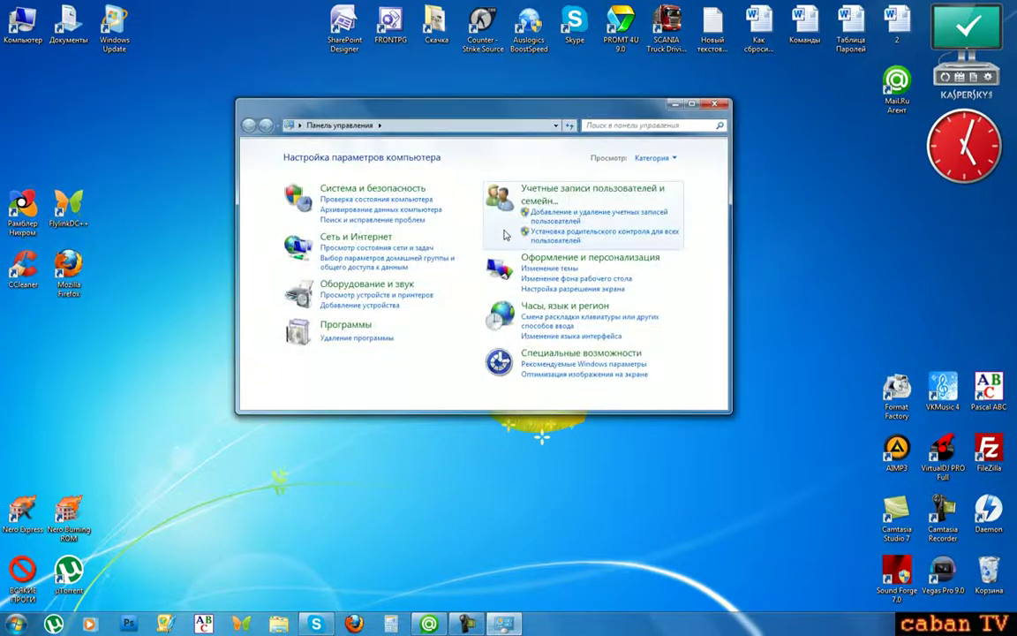
left_click(357, 337)
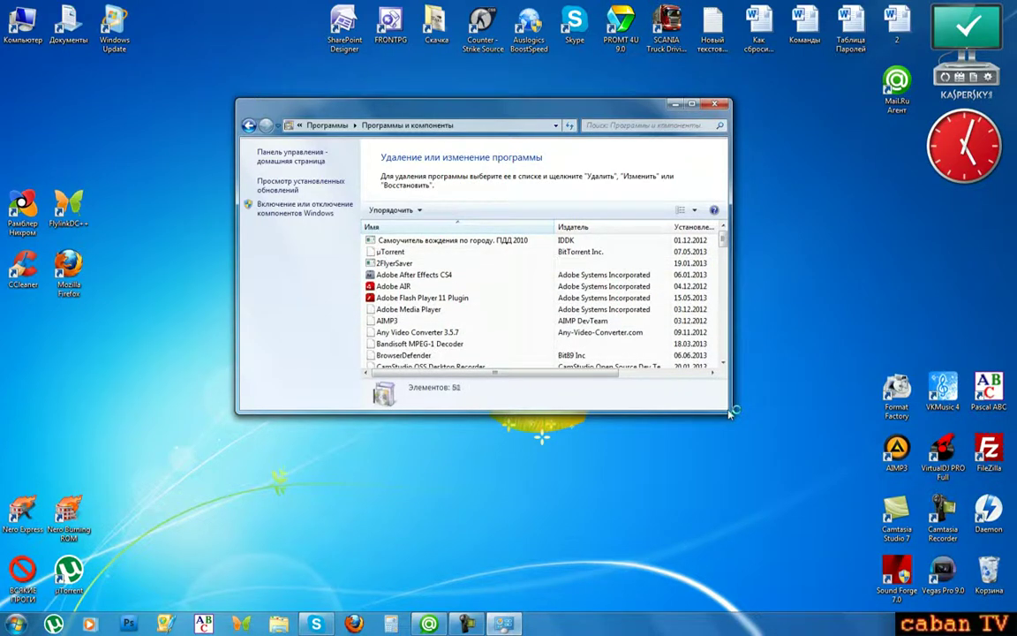
left_click_drag(730, 412, 848, 524)
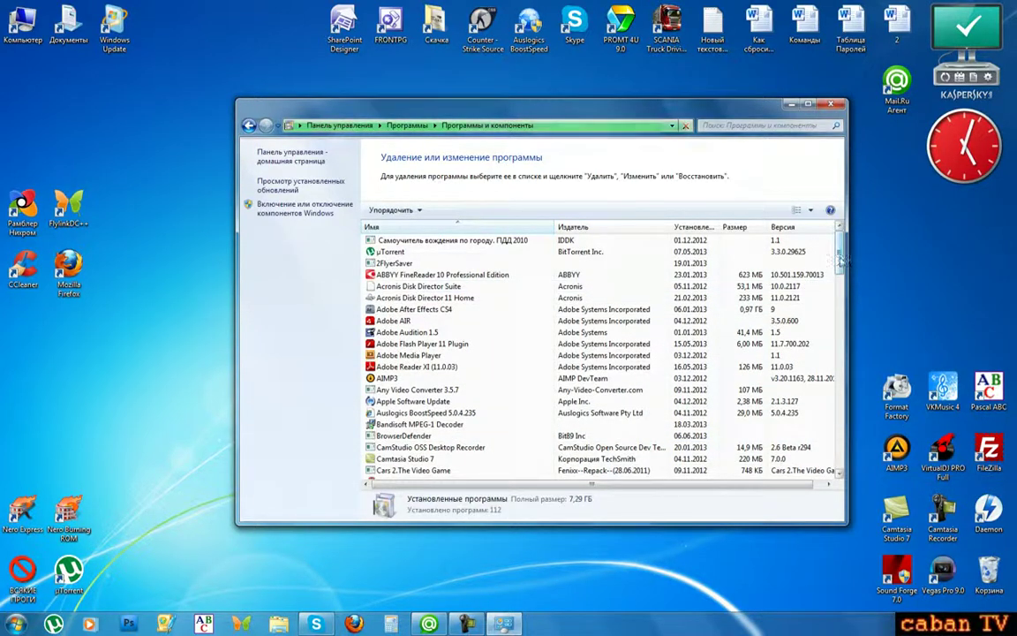
- Uninstall Delta toolbar from the installed programs and close its uninstaller windows
scroll(841, 260, "down", 2)
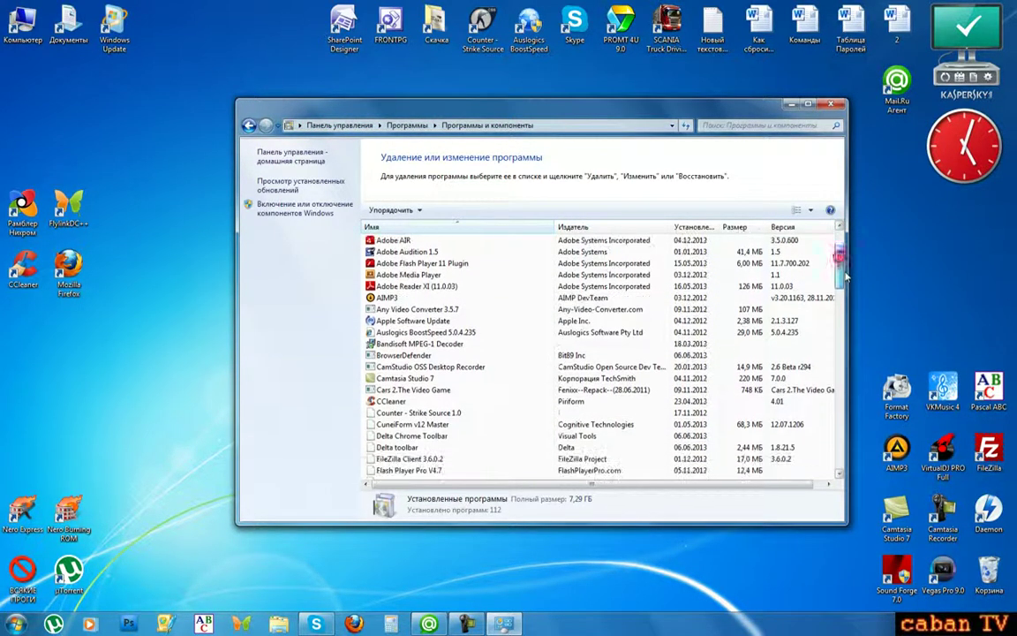
left_click(422, 436)
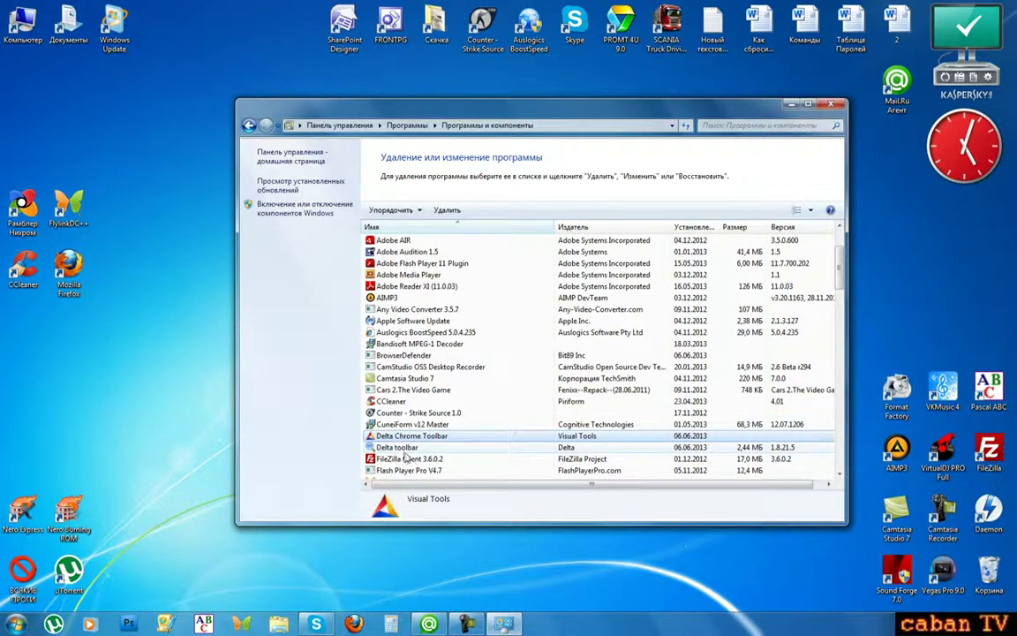
left_click(422, 447)
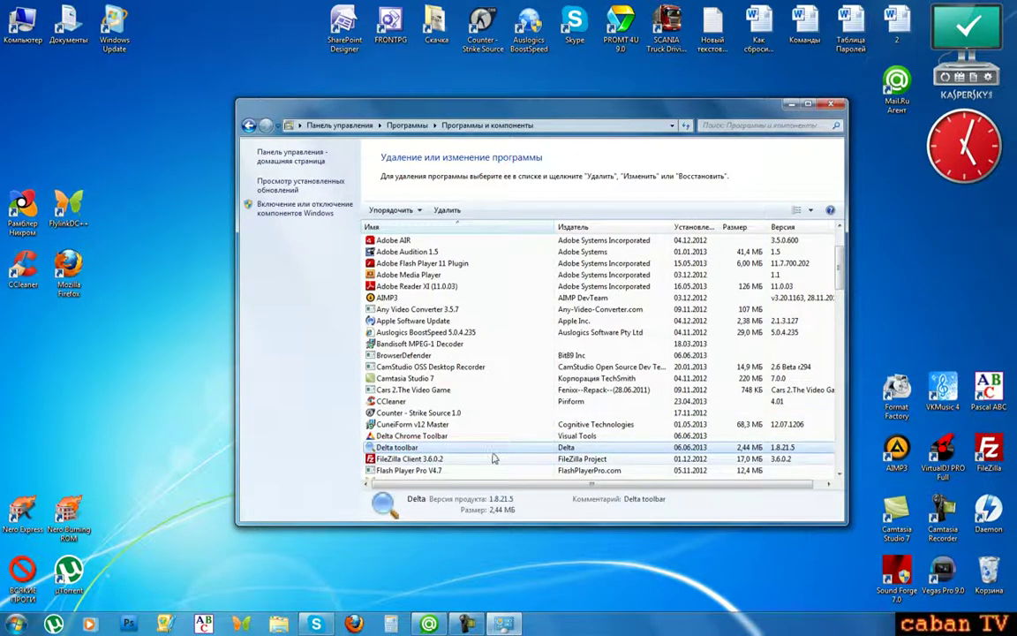
scroll(495, 458, "down", 2)
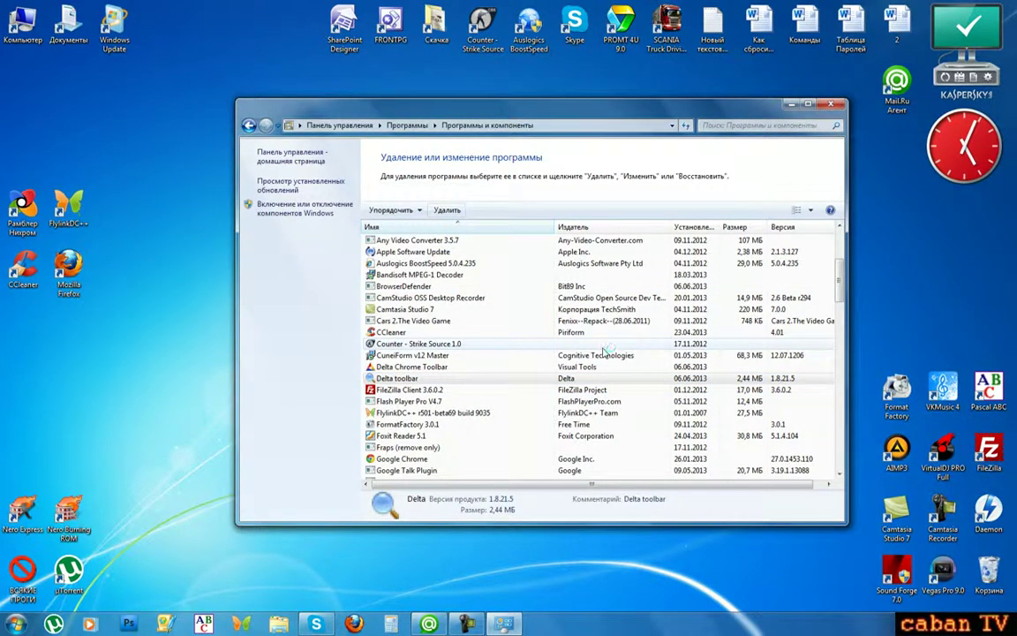
left_click(528, 353)
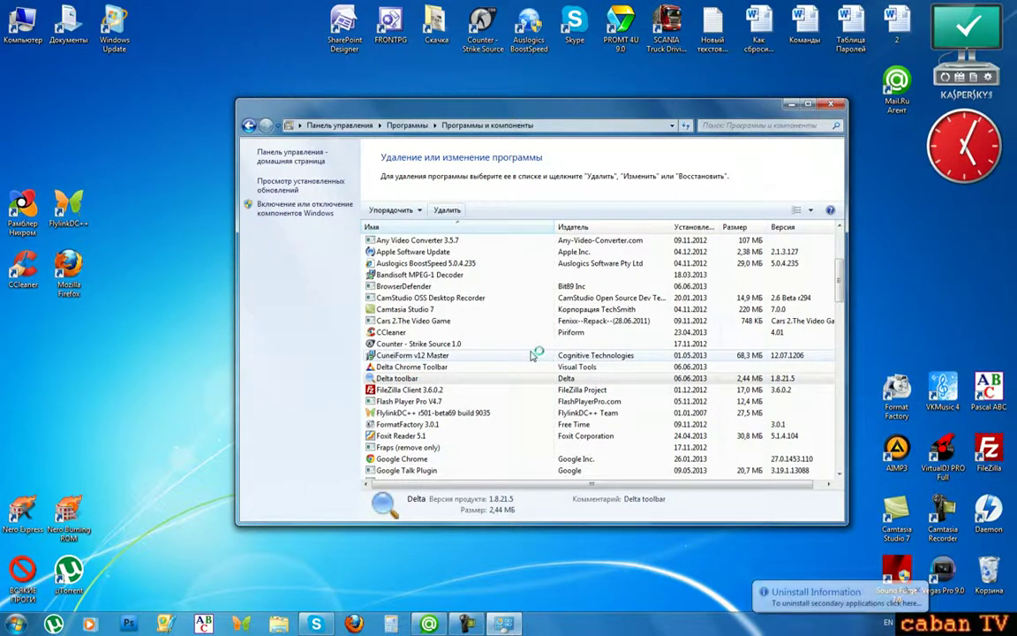
left_click(847, 603)
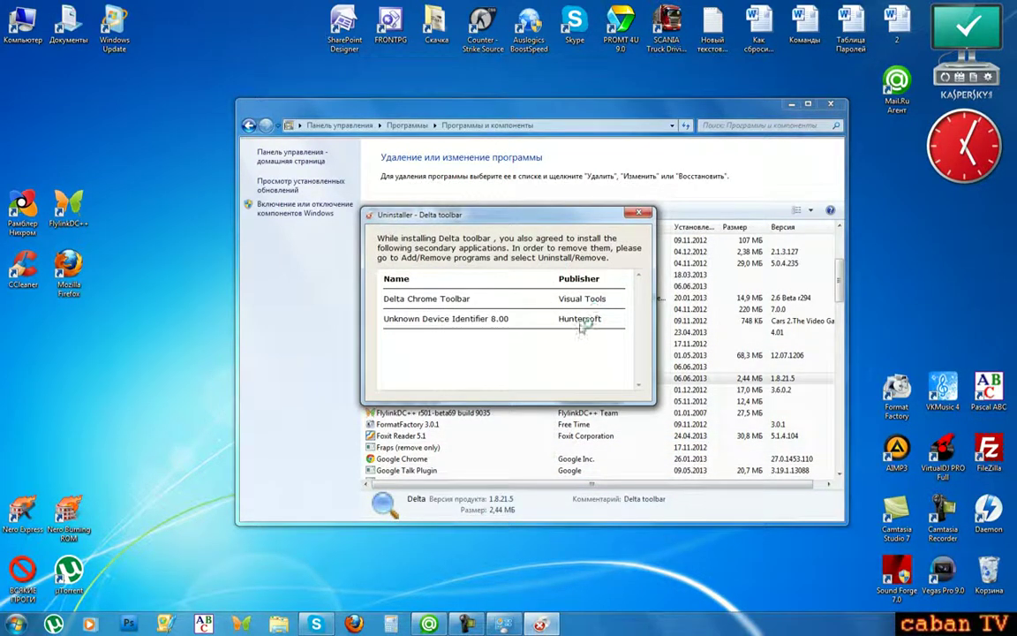
left_click(401, 316)
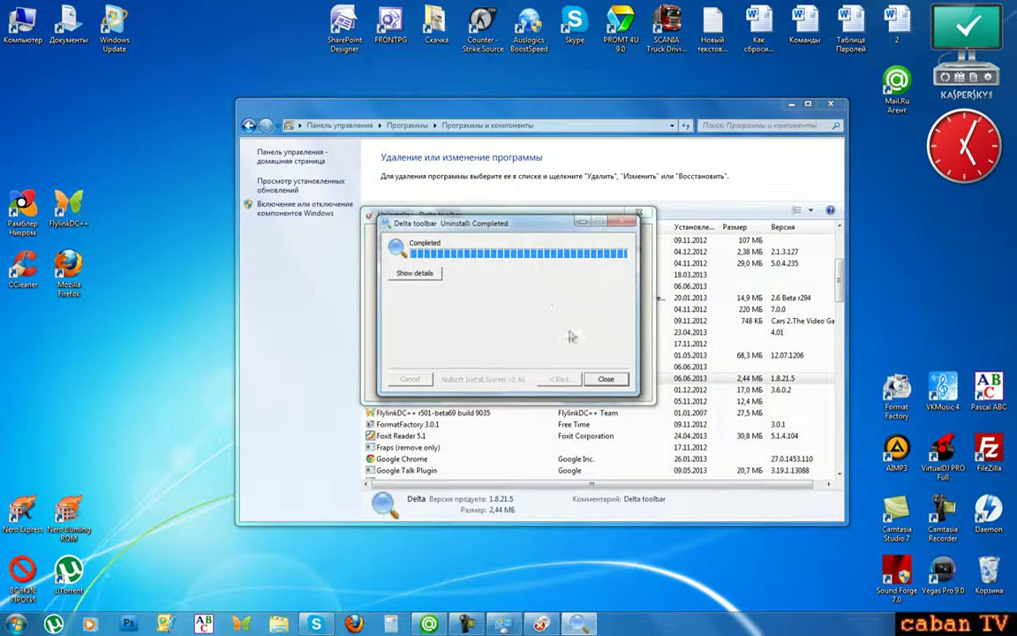
left_click(605, 378)
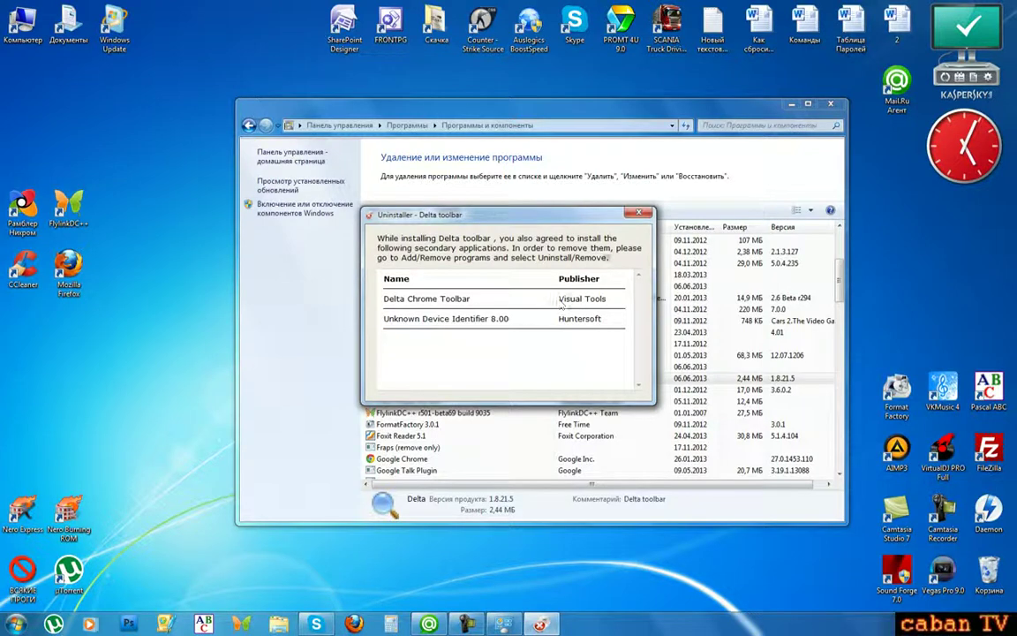
left_click(640, 216)
- Uninstall Delta Chrome Toolbar, confirming its removal, and close the installed programs window
left_click(446, 366)
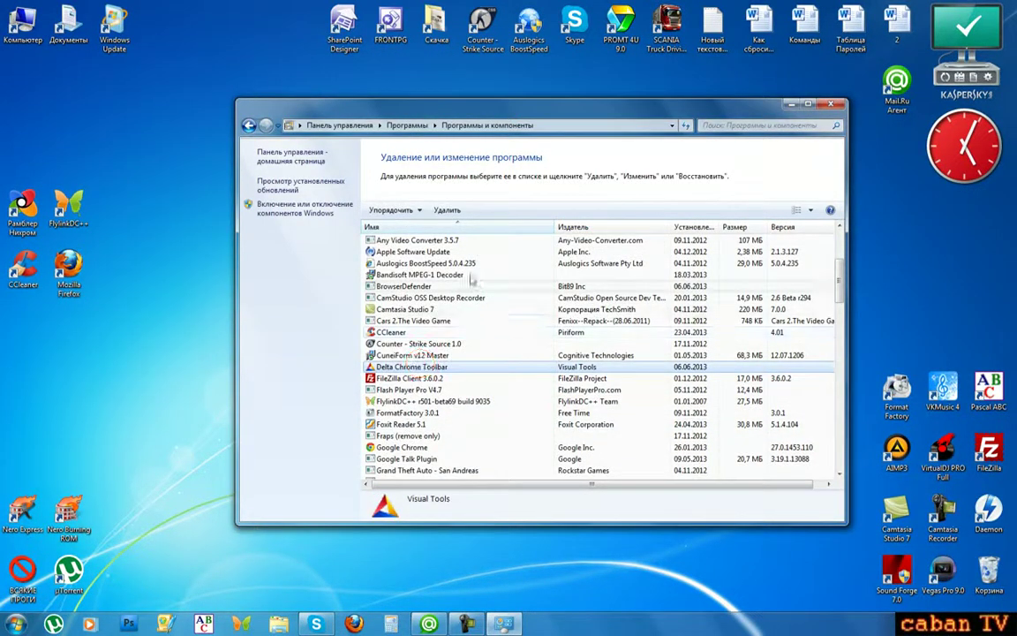
left_click(447, 211)
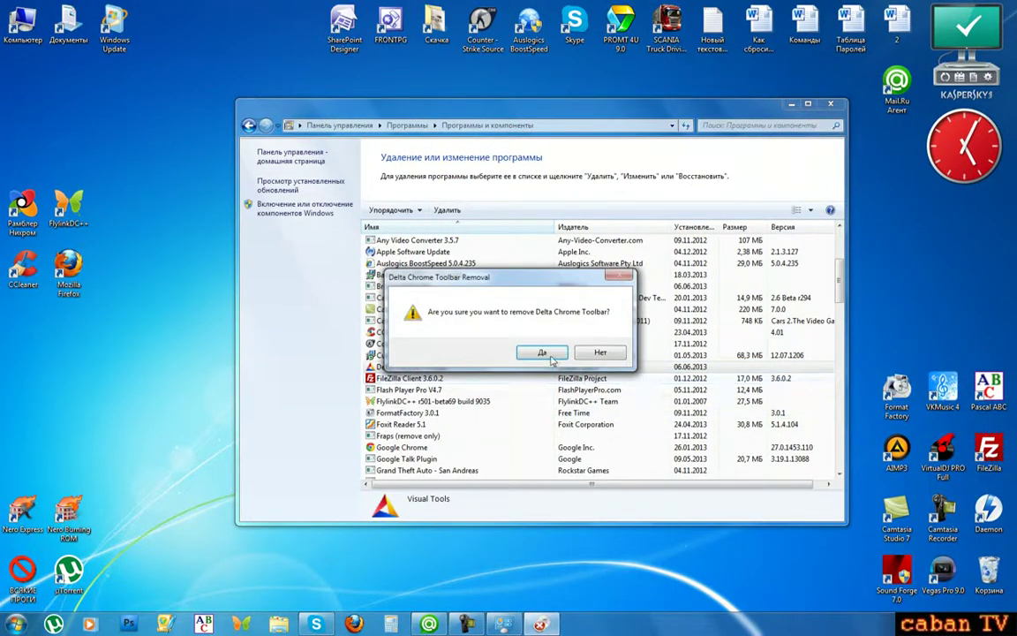
left_click(549, 355)
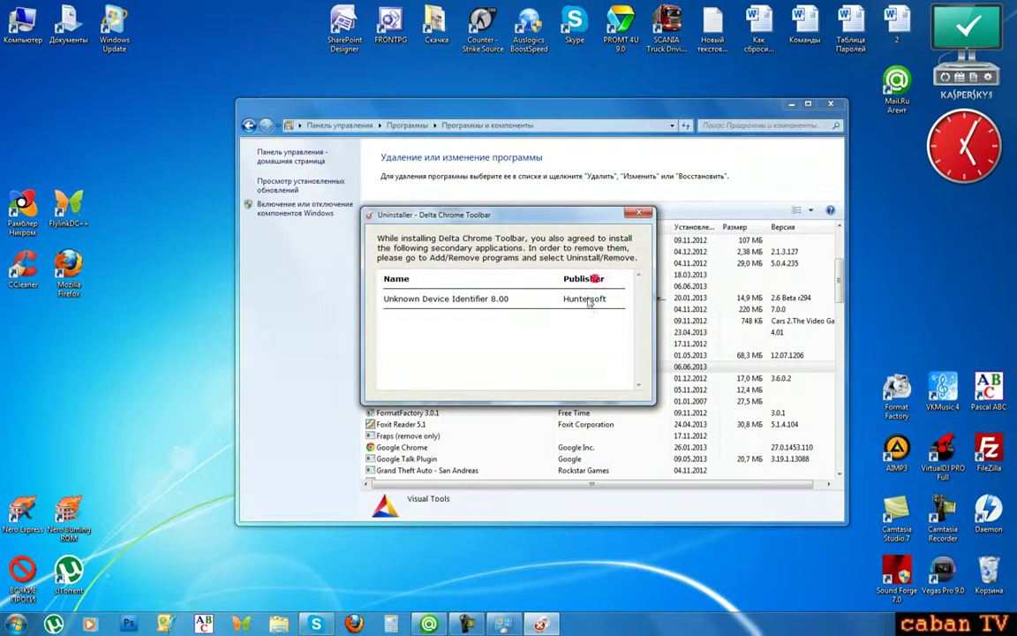
left_click_drag(424, 214, 628, 234)
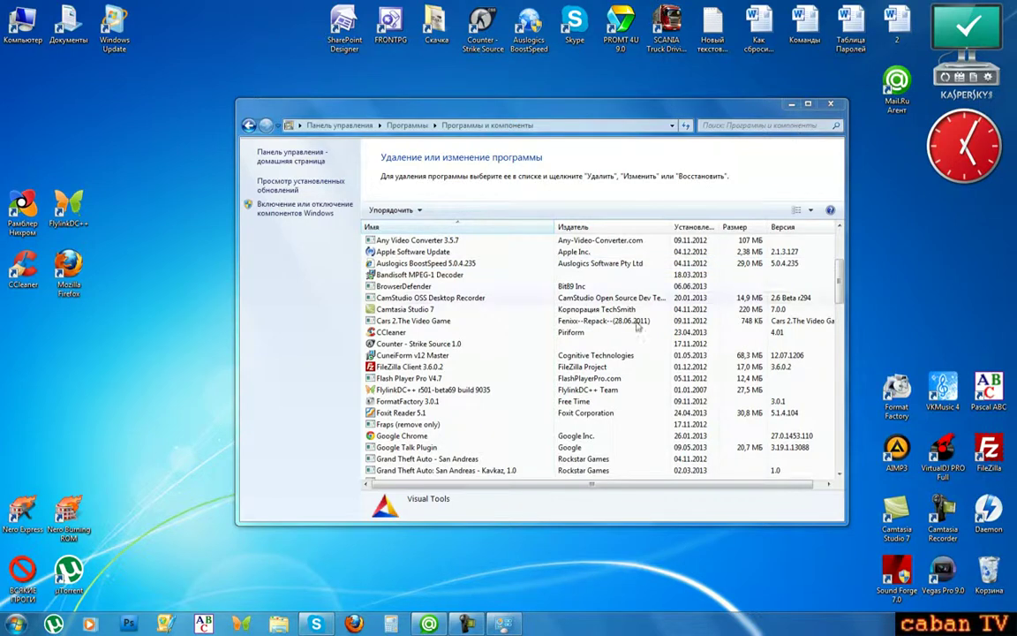
left_click(830, 103)
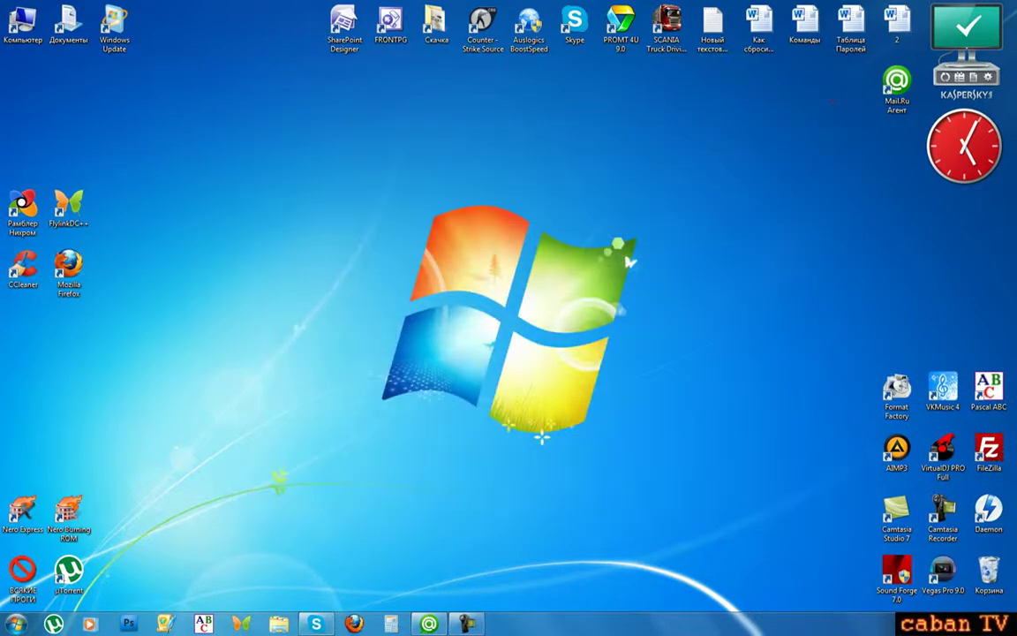
- Check the firefox.exe process in Windows Task Manager and close the manager
right_click(502, 624)
left_click(579, 448)
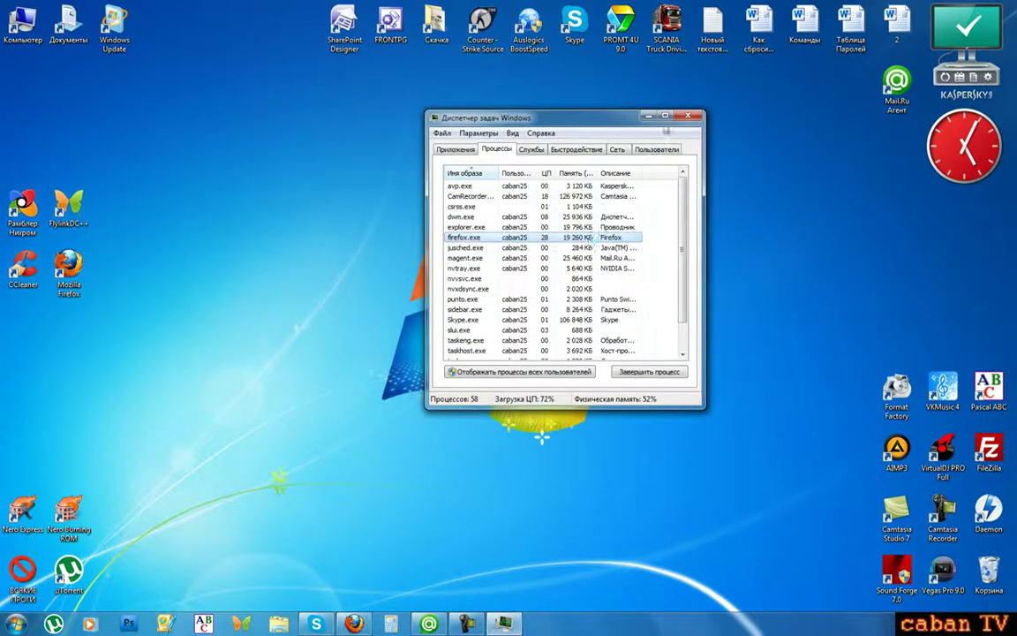
left_click(688, 116)
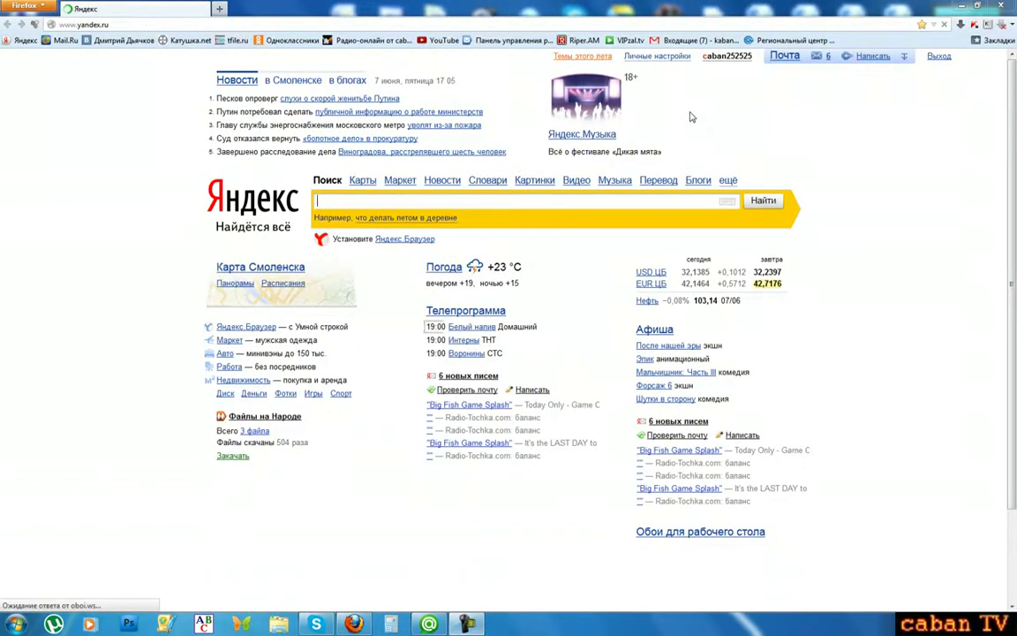
- View the Yandex mail inbox in Firefox, return to the Yandex home page and close the browser
left_click(781, 57)
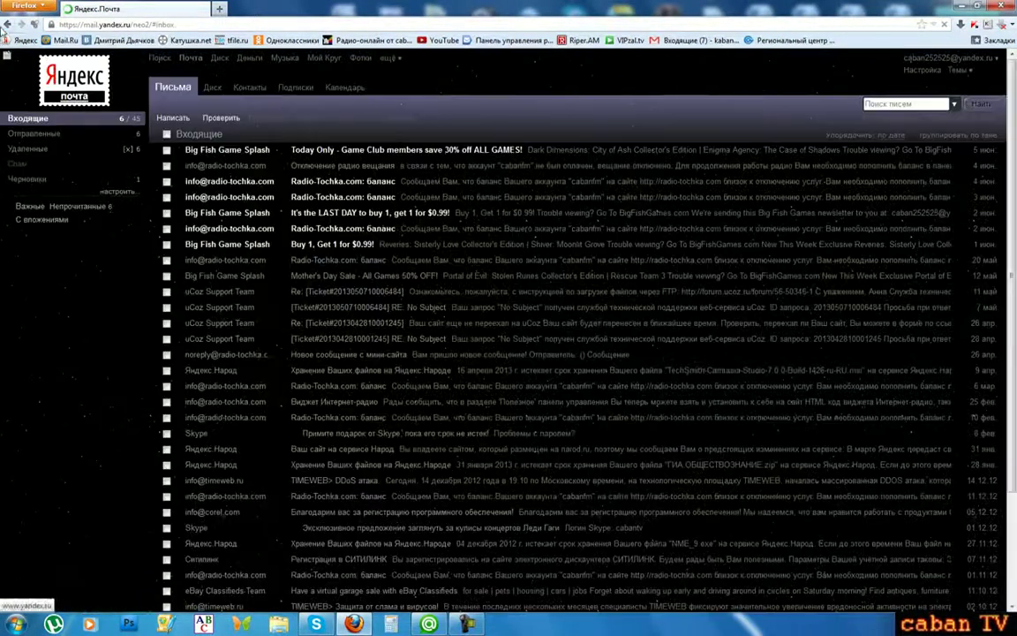
left_click(8, 40)
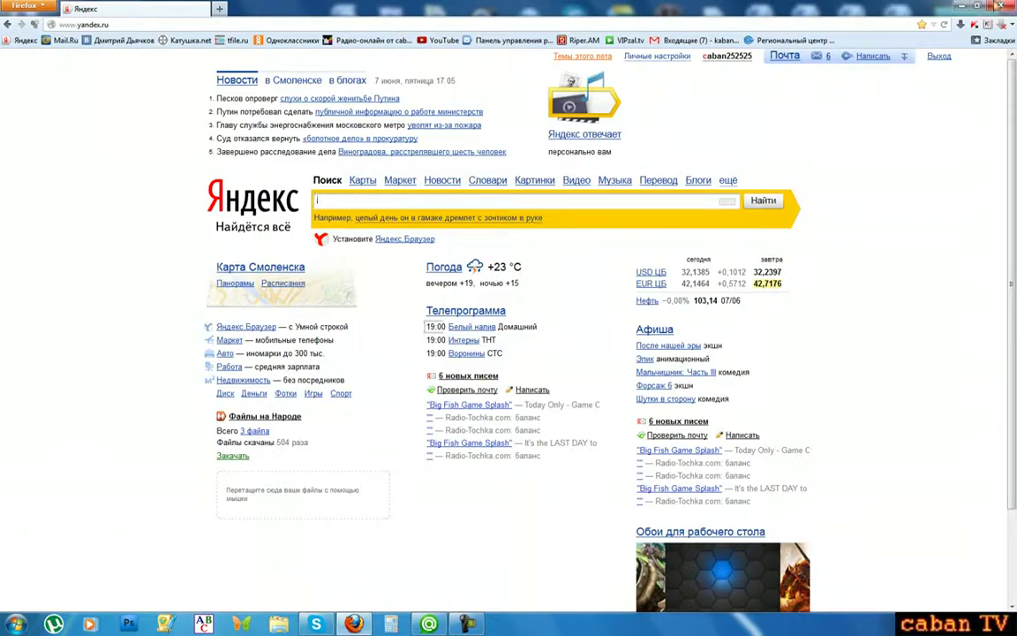
left_click(1000, 6)
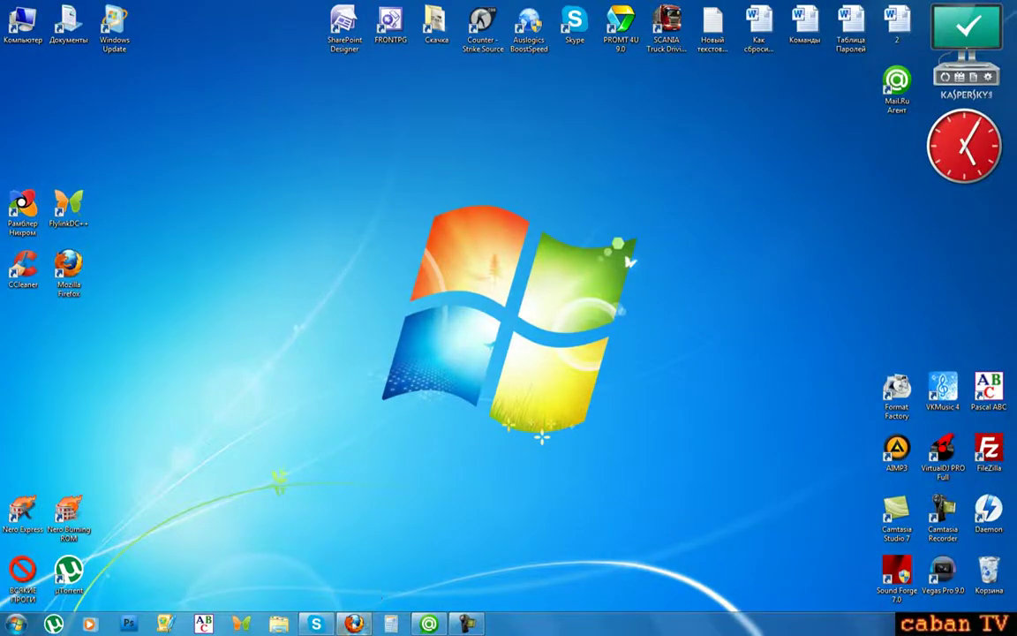
- Reopen Firefox, go to the account's own YouTube channel and browse its video sections
left_click(353, 623)
left_click(439, 39)
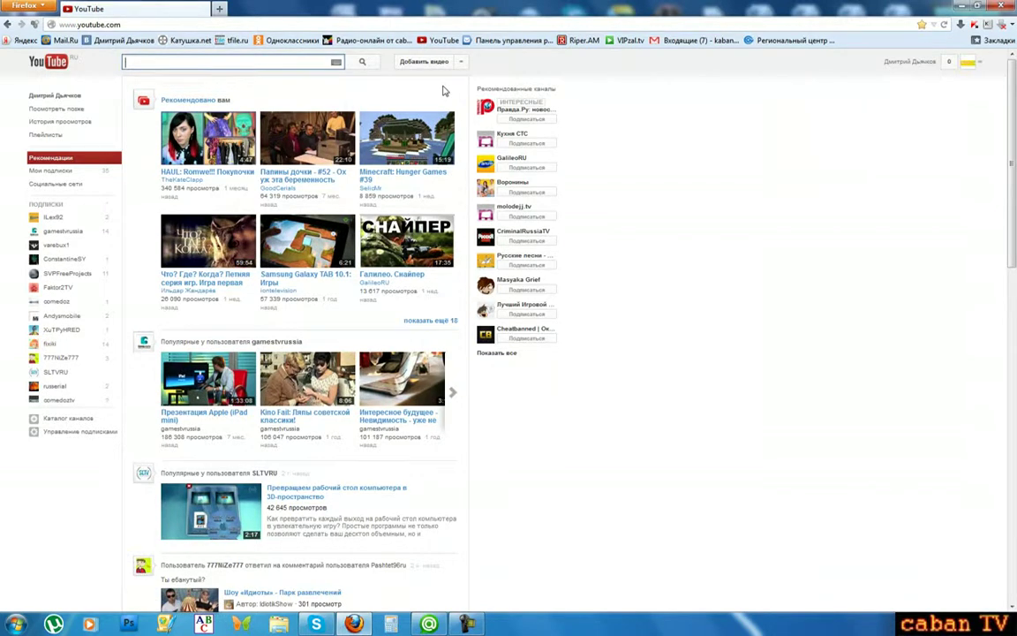
left_click(909, 61)
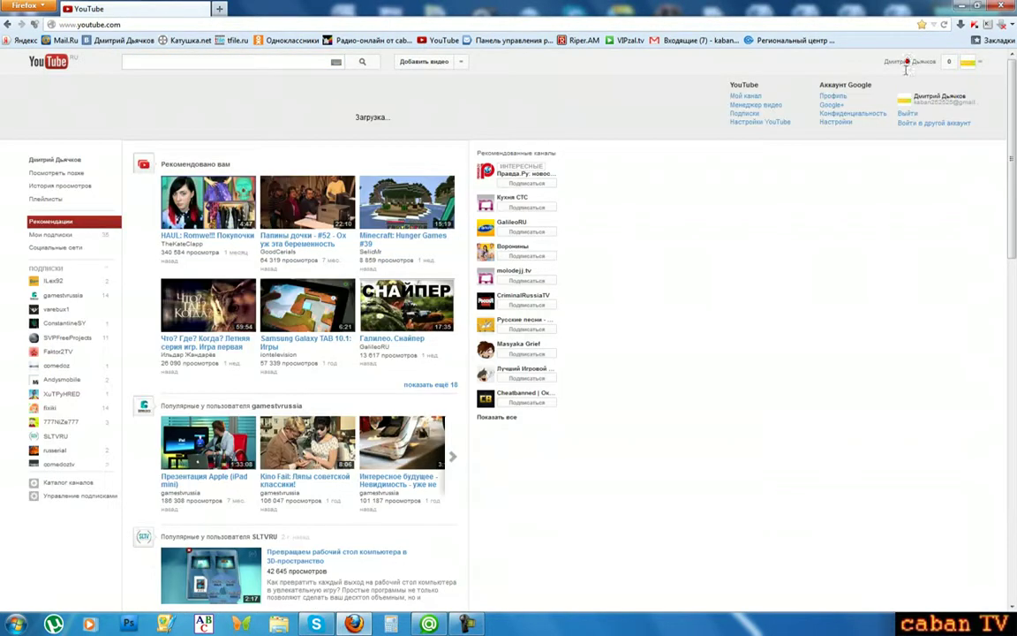
left_click(754, 100)
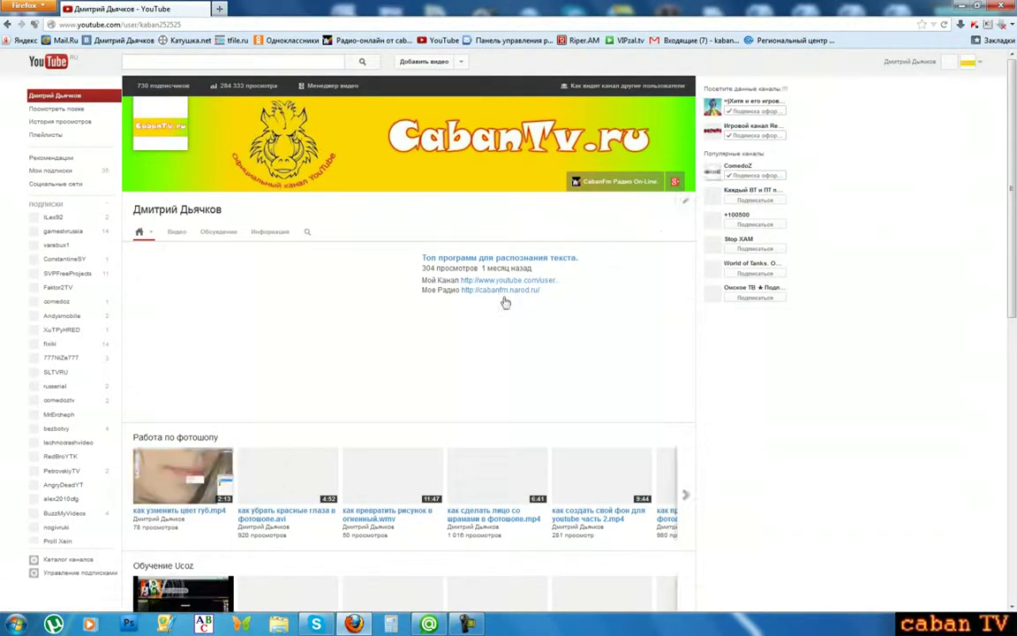
scroll(399, 256, "down", 1)
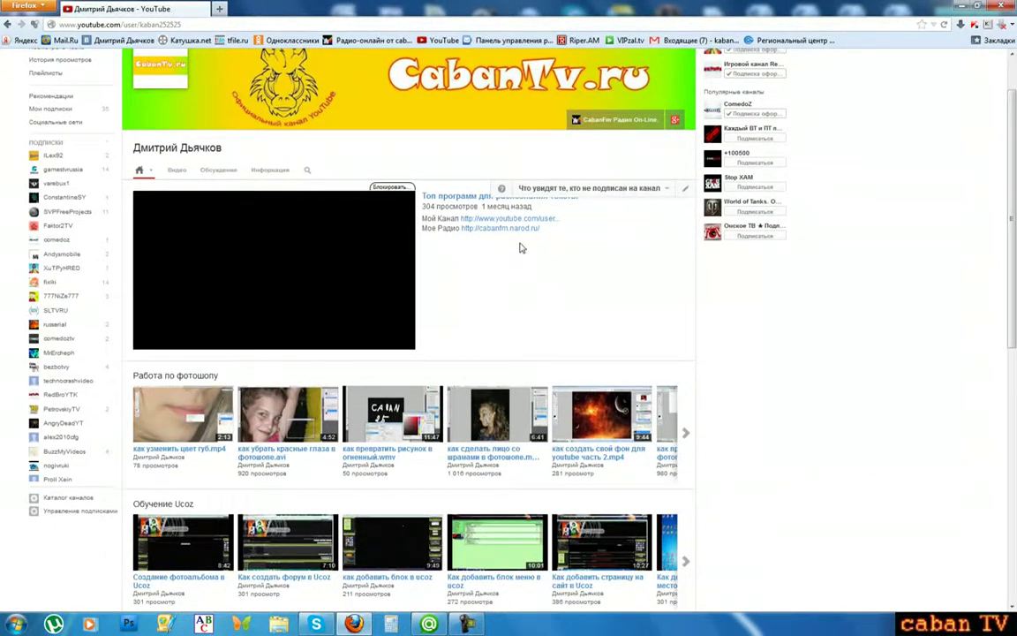
scroll(520, 246, "down", 4)
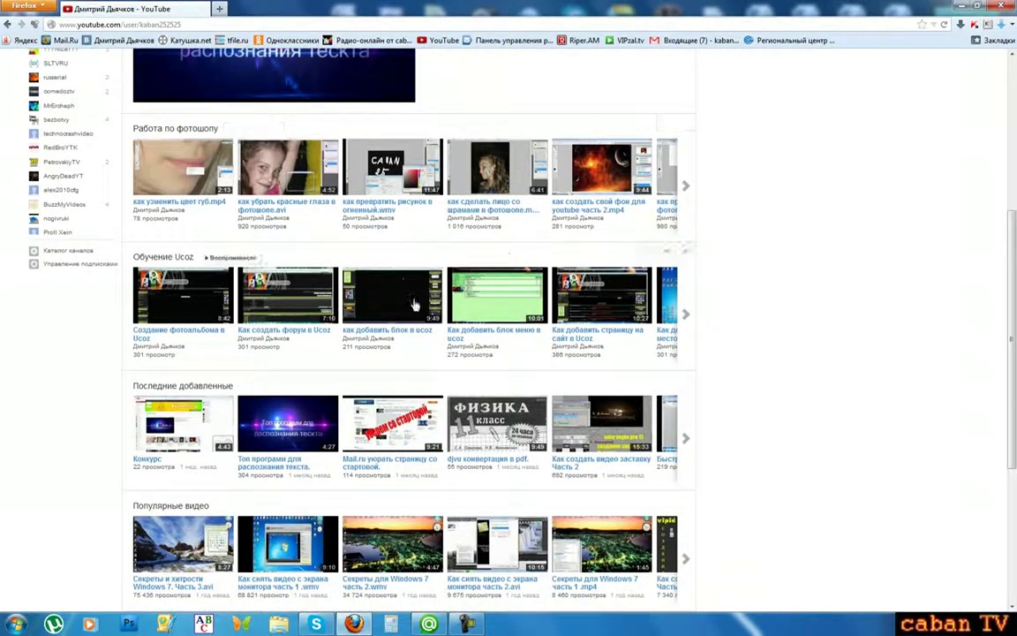
- Return to the top of the YouTube channel page and minimize Firefox to show the desktop
scroll(792, 265, "up", 5)
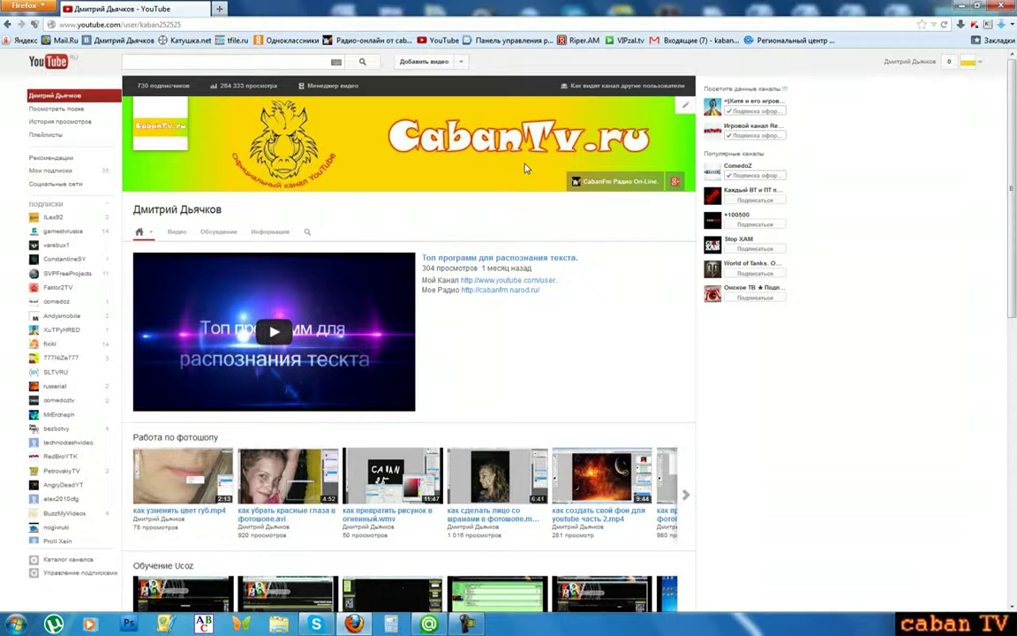
left_click(967, 5)
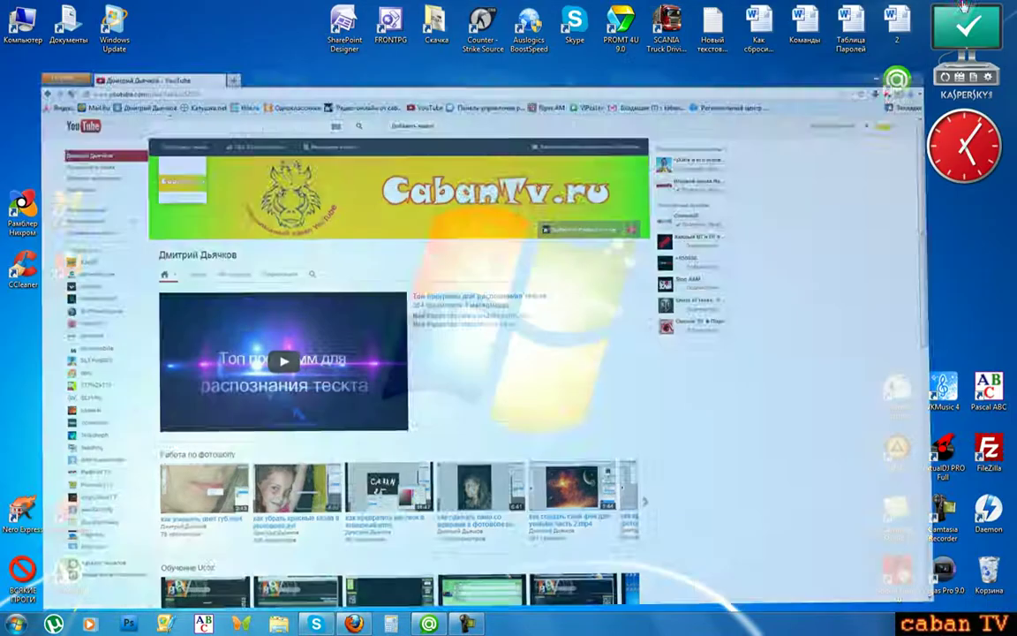
left_click_drag(627, 150, 243, 497)
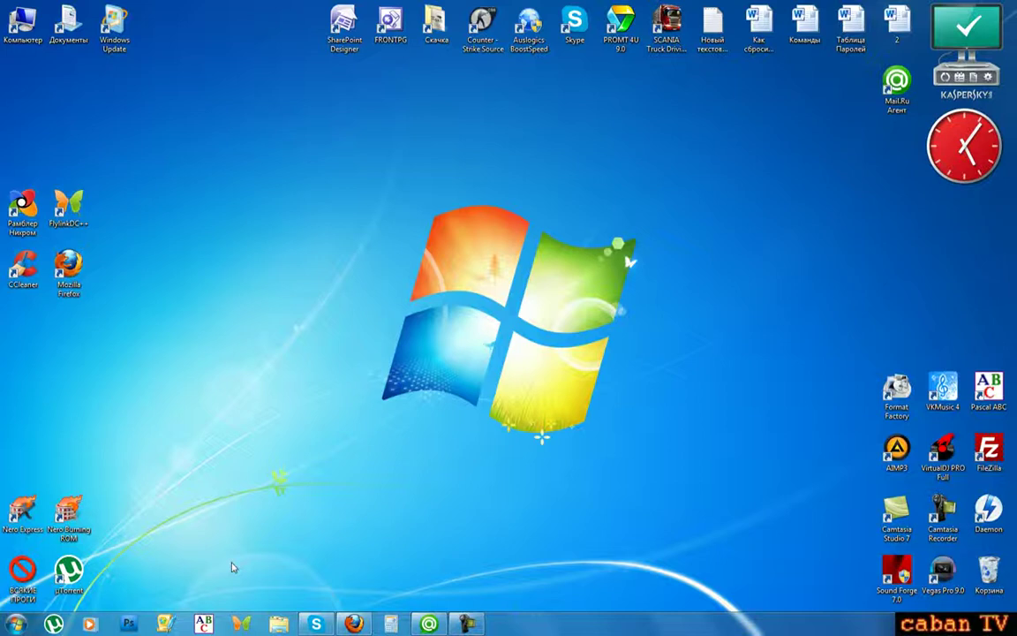
key("super")
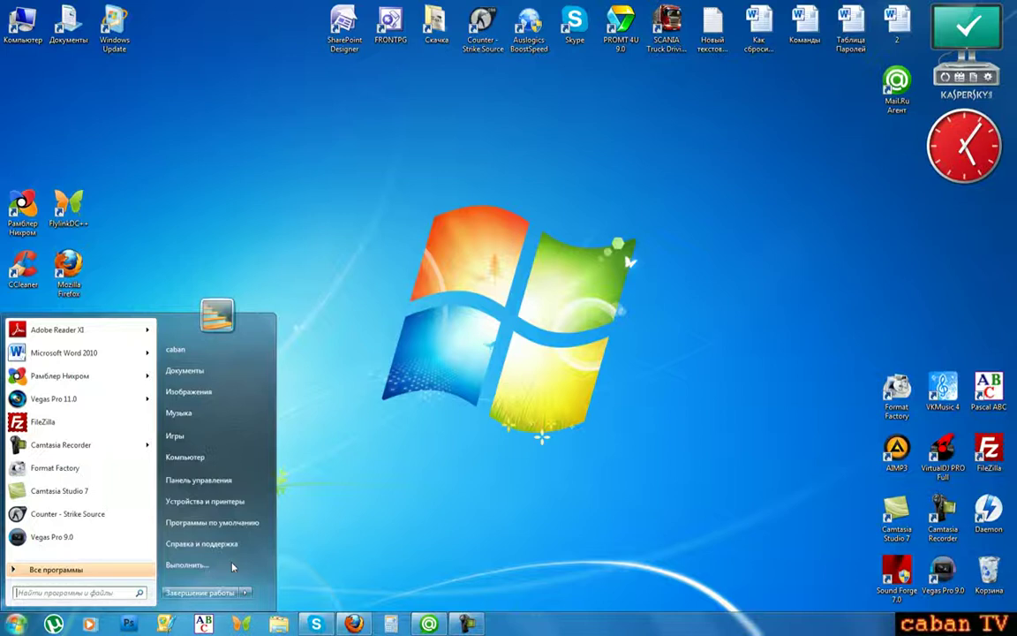
key("super")
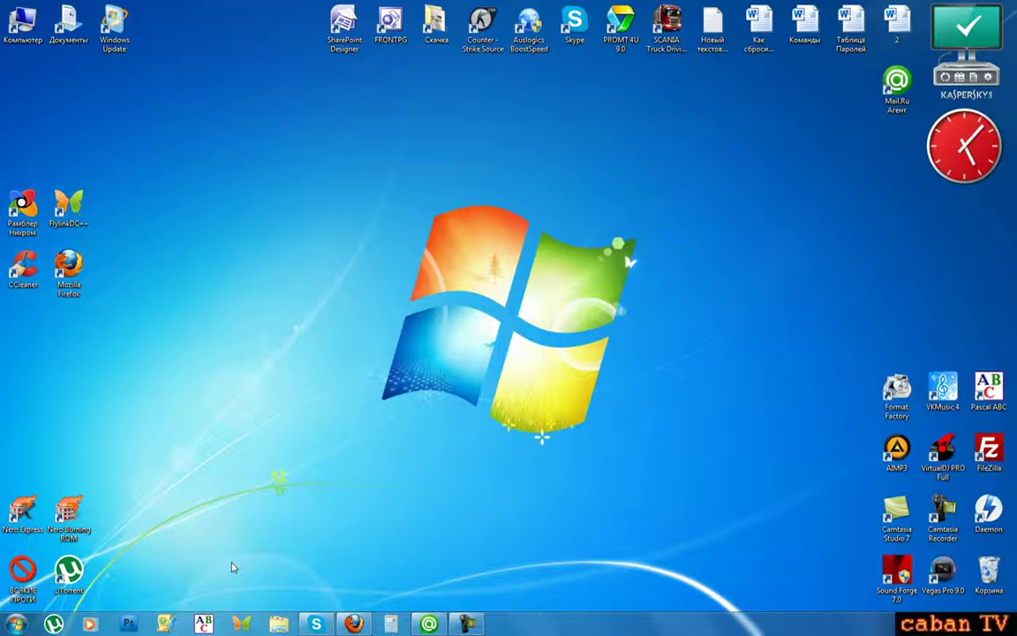
key("super")
key("super")
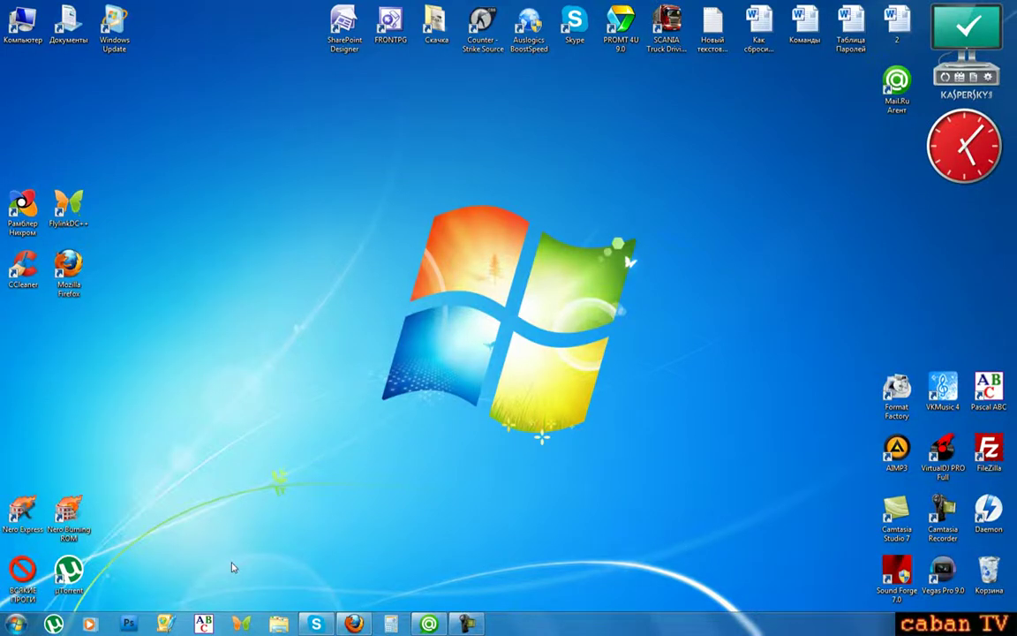